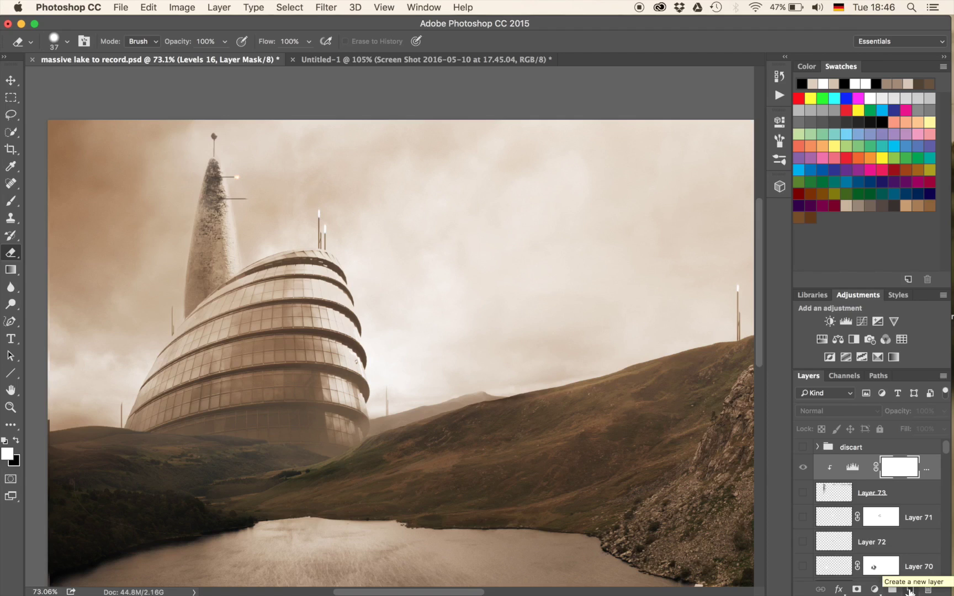
Add Layer 74 and fill it with a black-to-white linear gradient from the left edge
click(910, 590)
key(x)
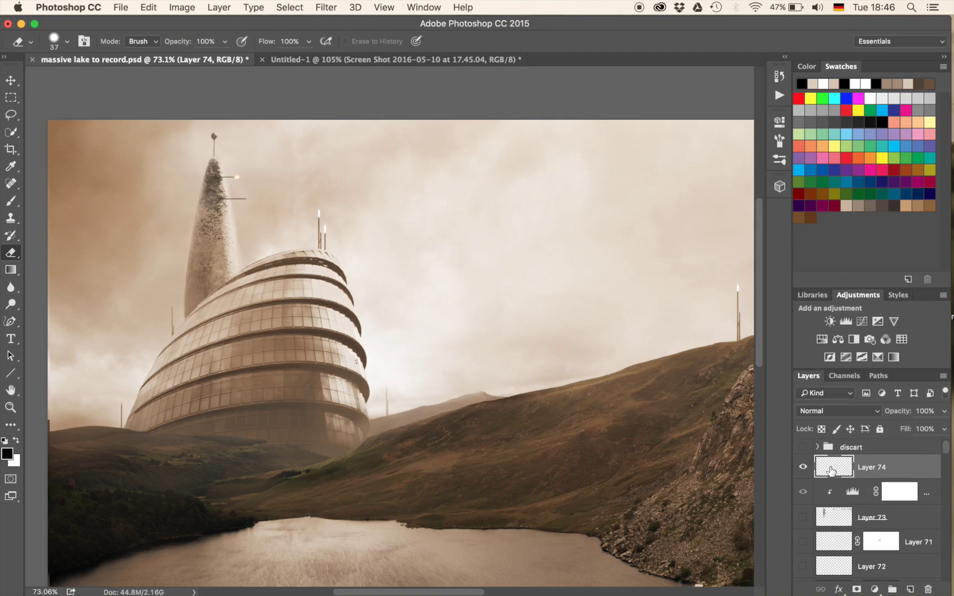
key(g)
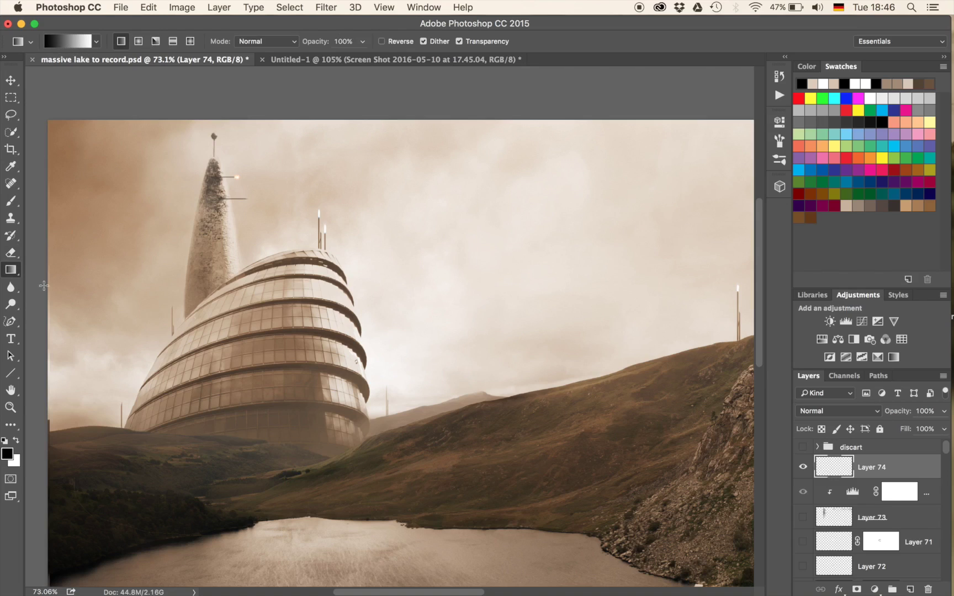
drag(43, 286, 381, 285)
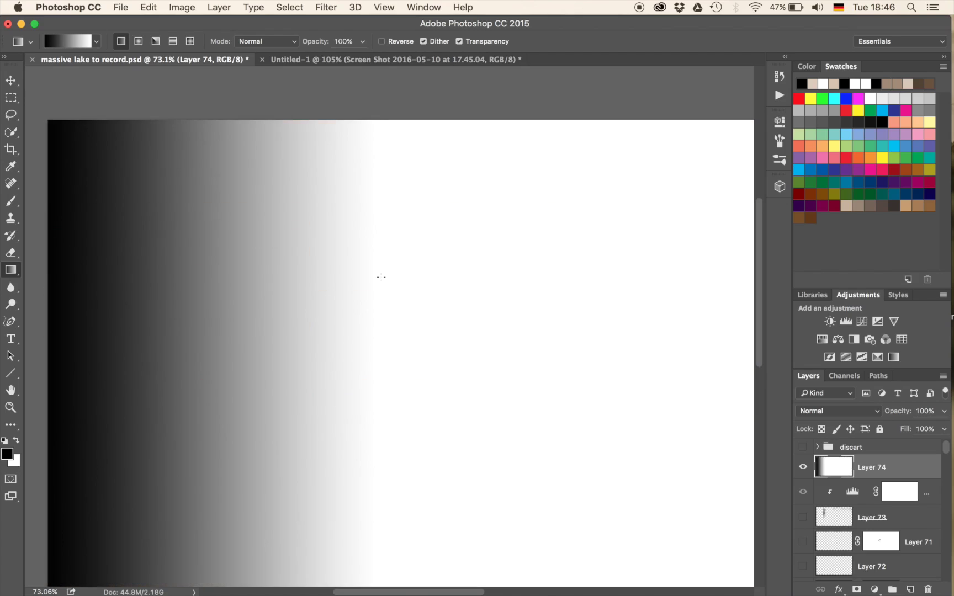
Render Difference Clouds on Layer 74, then invert it so the veins turn white
click(340, 7)
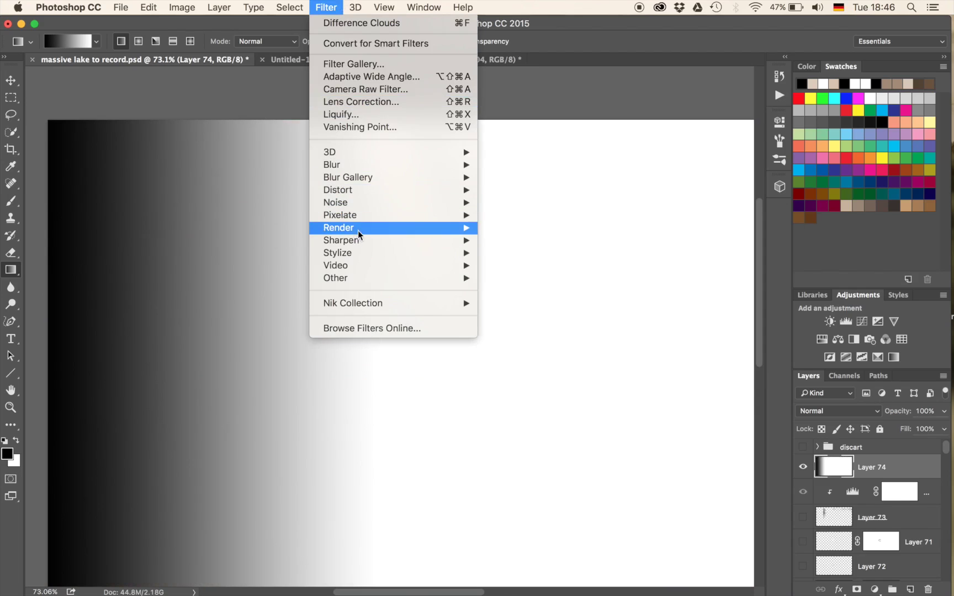
mouse_move(357, 229)
click(533, 283)
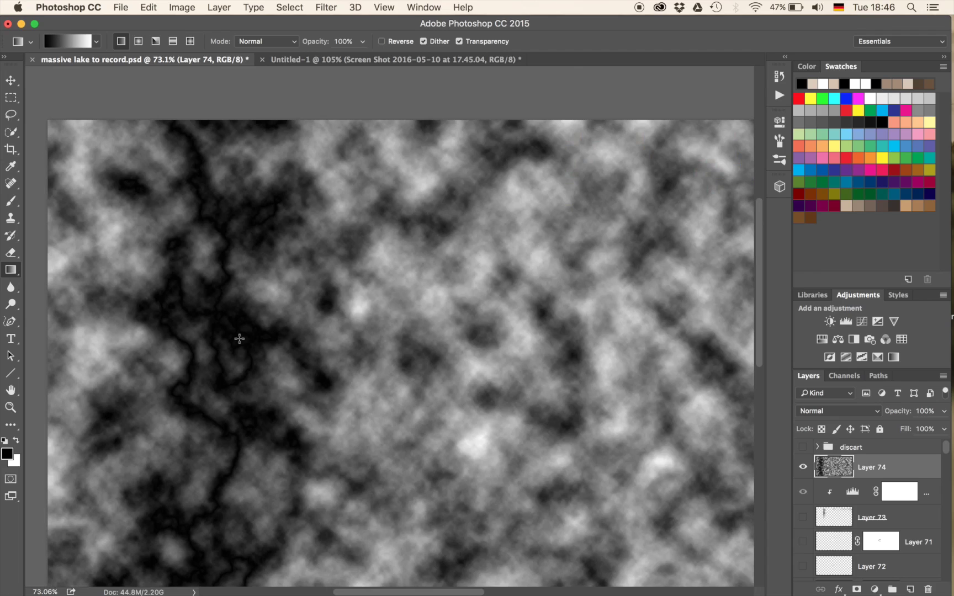
key(ctrl+i)
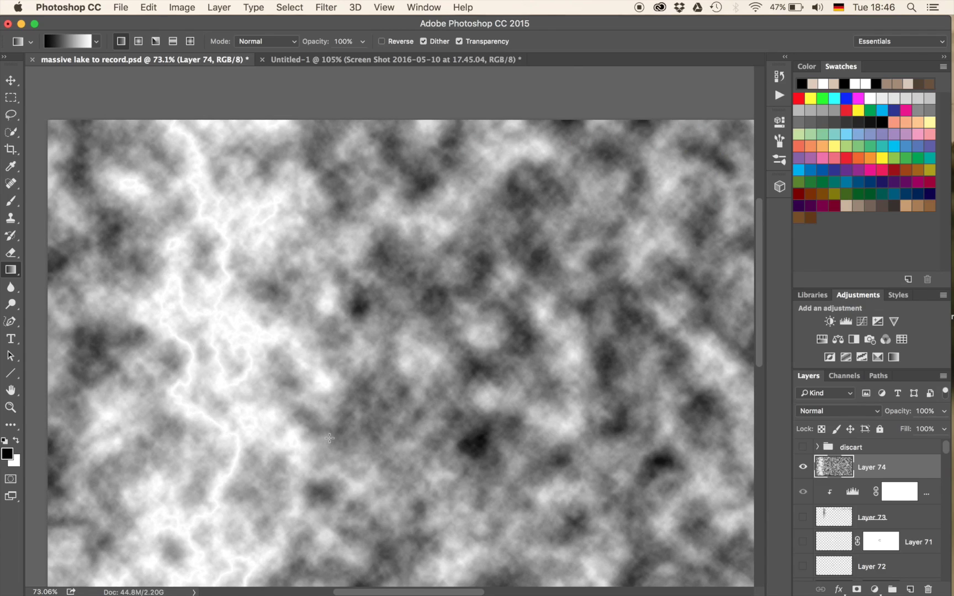
Clip a Levels adjustment to Layer 74 with black input at 246, isolating white streaks
click(846, 320)
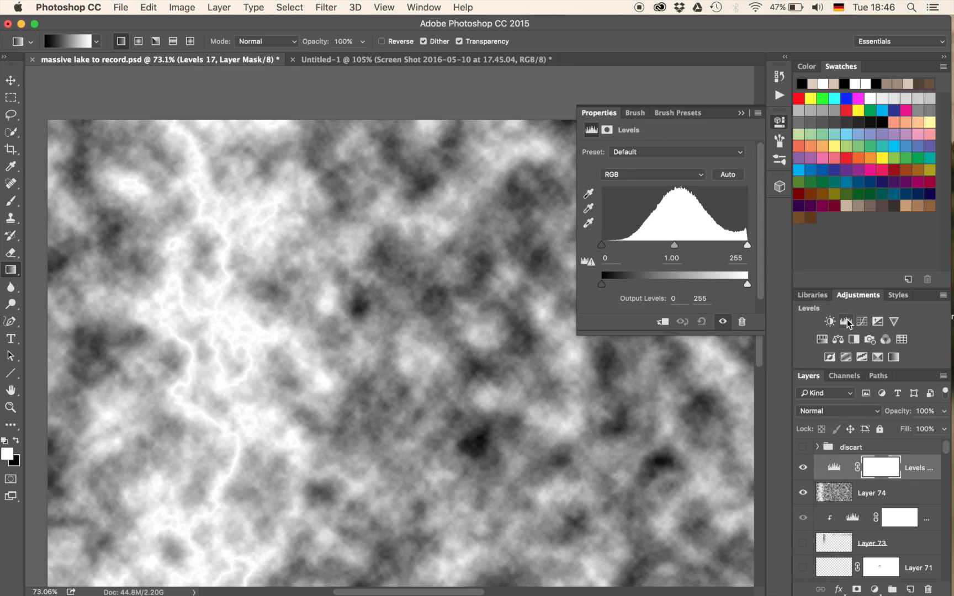
click(664, 323)
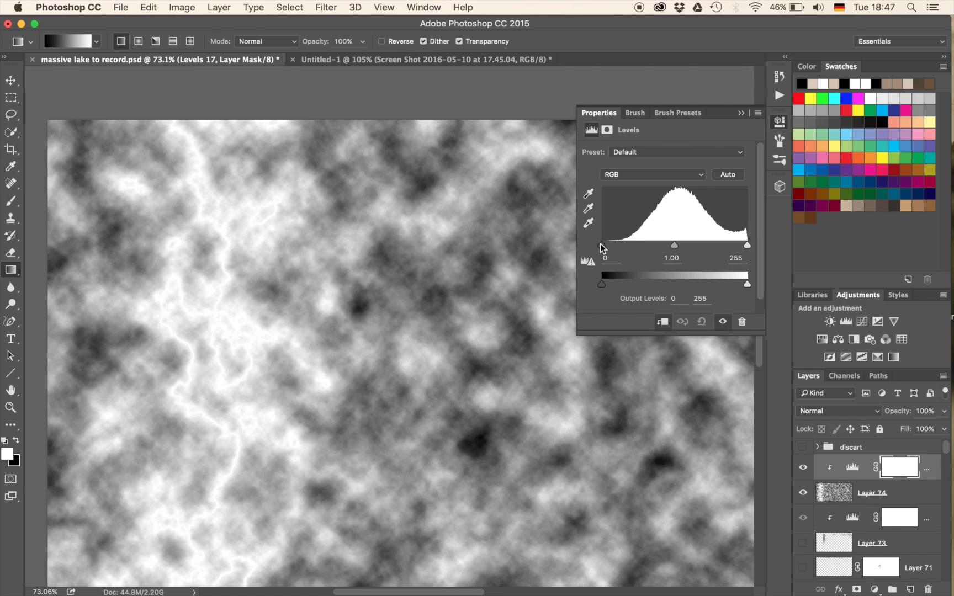
drag(601, 244, 743, 249)
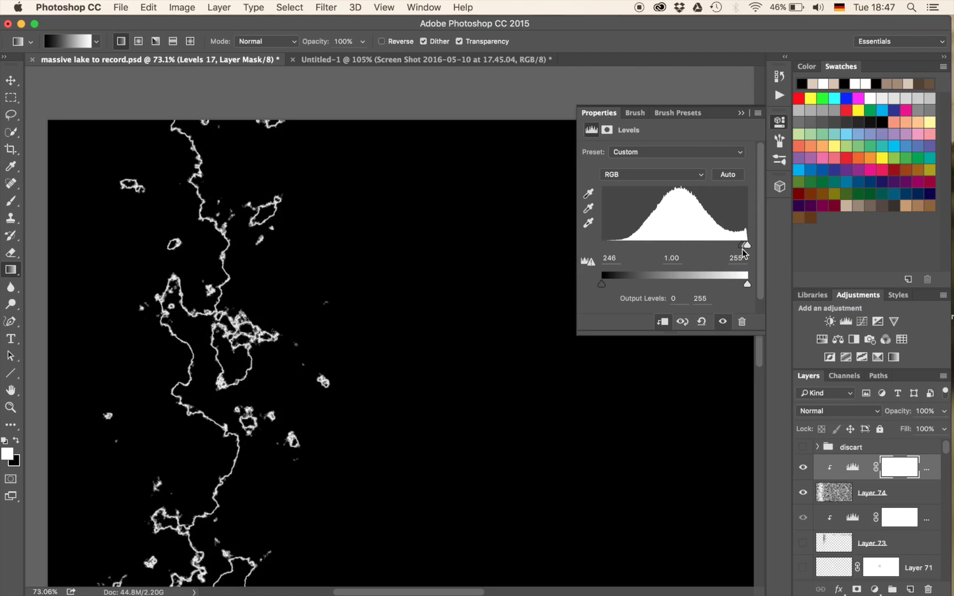
click(742, 115)
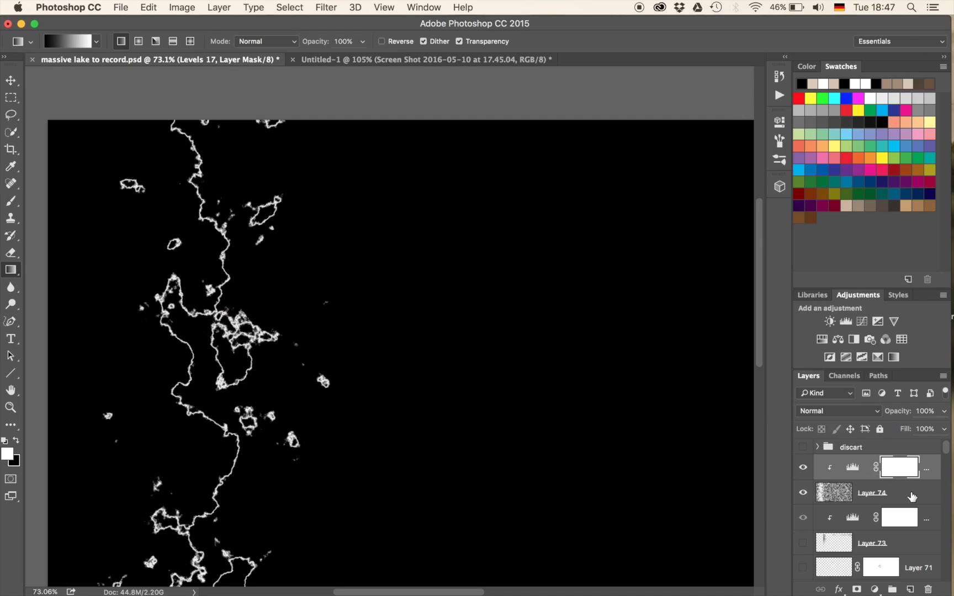
click(912, 496)
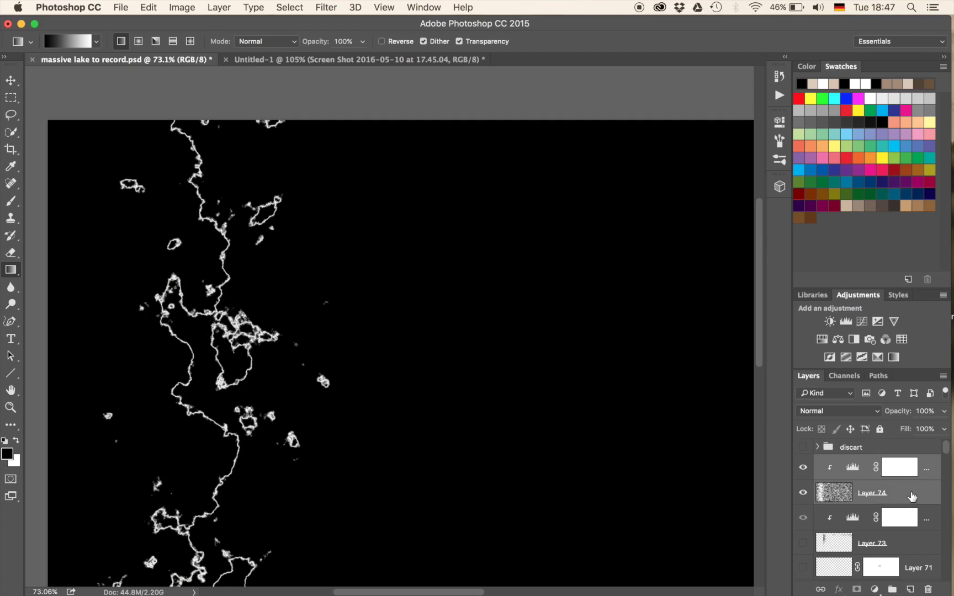
Merge Levels into the clouds layer, set Screen blending, and move the bolt right of the tower
right_click(912, 497)
click(789, 410)
click(829, 413)
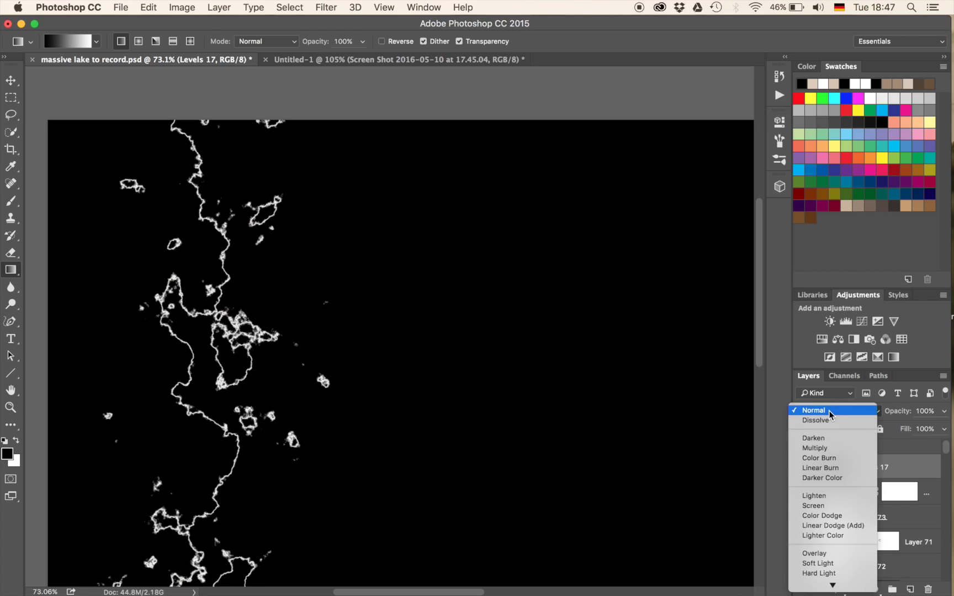
click(826, 505)
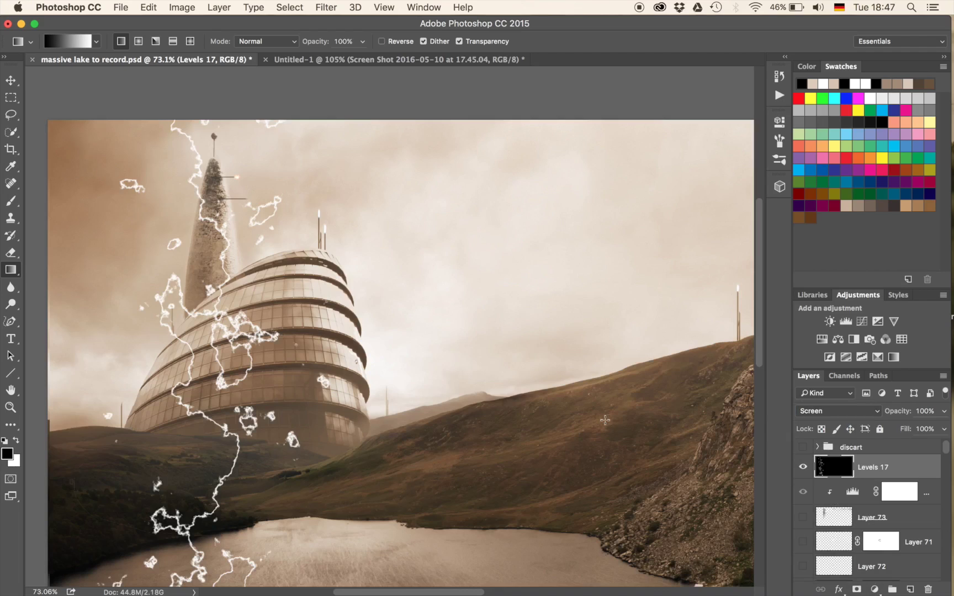
key(v)
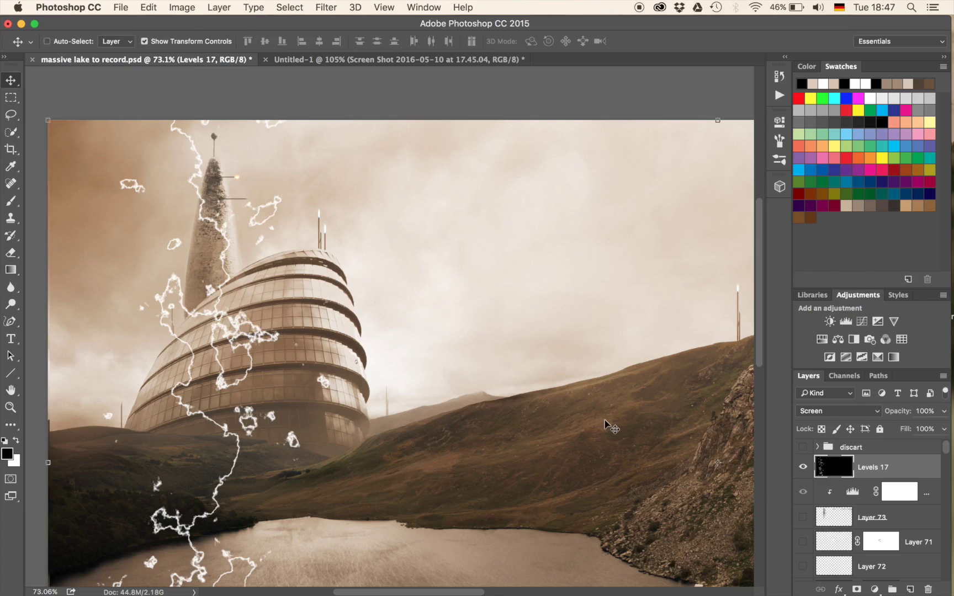
drag(247, 400, 567, 231)
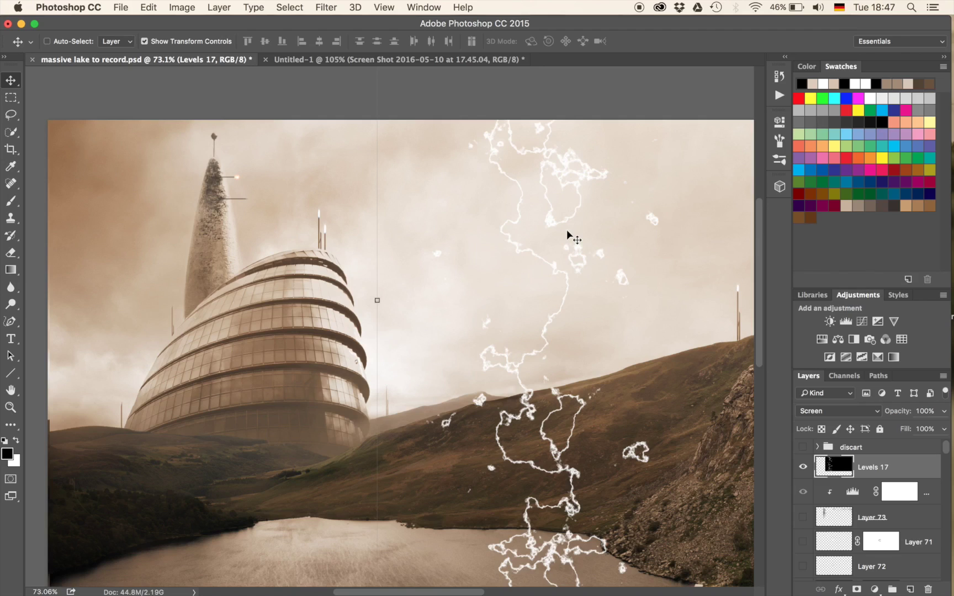
Lasso a section of the bolt's upper branch and copy it to new Layer 74
key(l)
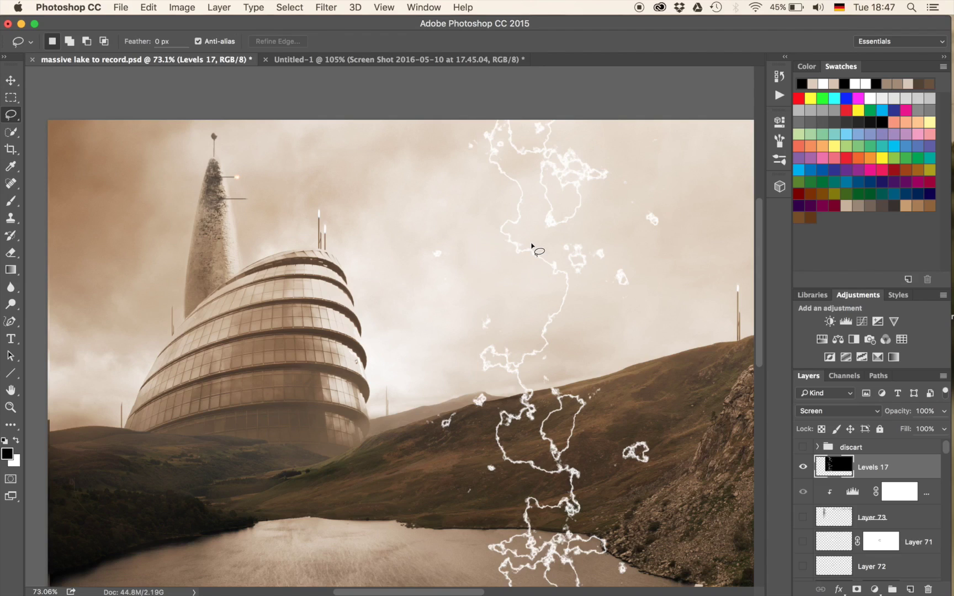
mouse_move(523, 242)
mouse_down()
mouse_move(515, 266)
mouse_move(550, 284)
mouse_move(530, 353)
mouse_move(552, 360)
mouse_move(574, 289)
mouse_move(569, 271)
mouse_move(527, 241)
mouse_up()
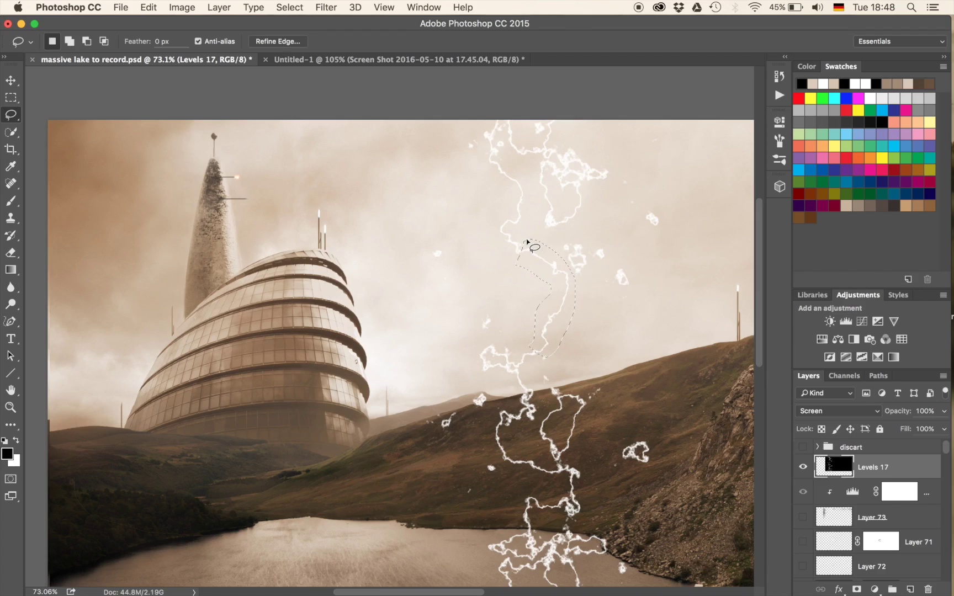
key(super+j)
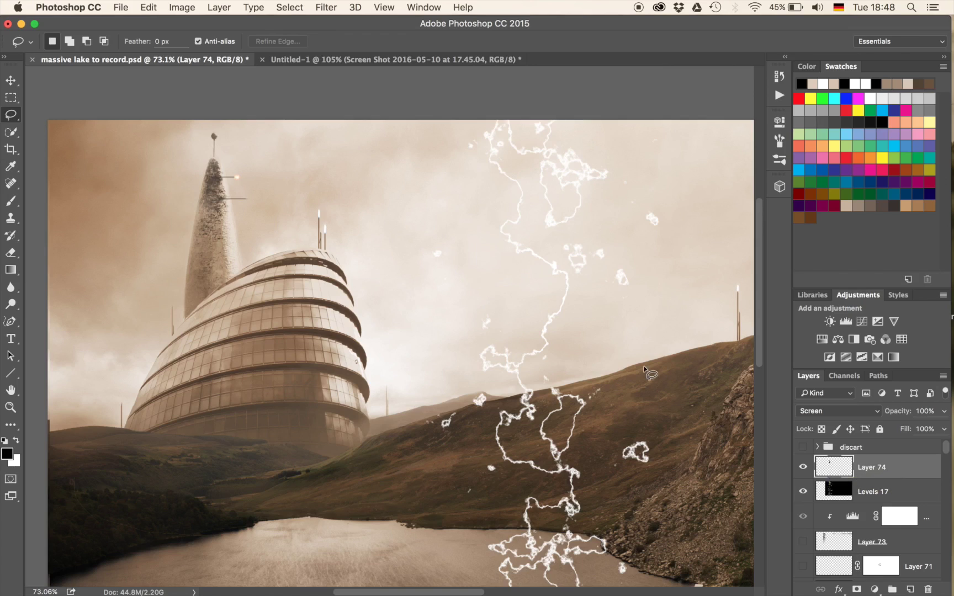
key(v)
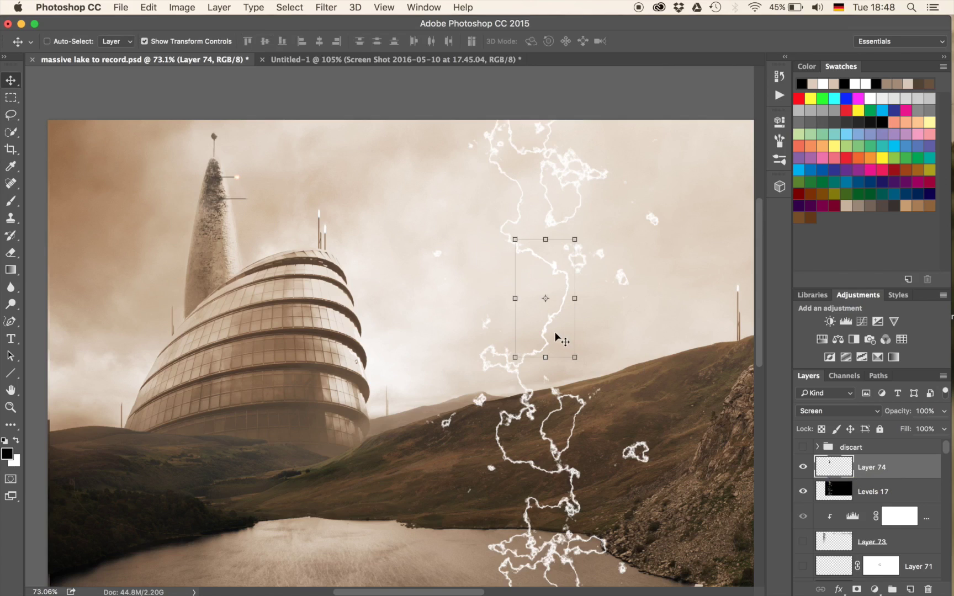
Move the copied lightning piece onto the tower's antenna
drag(555, 333, 327, 202)
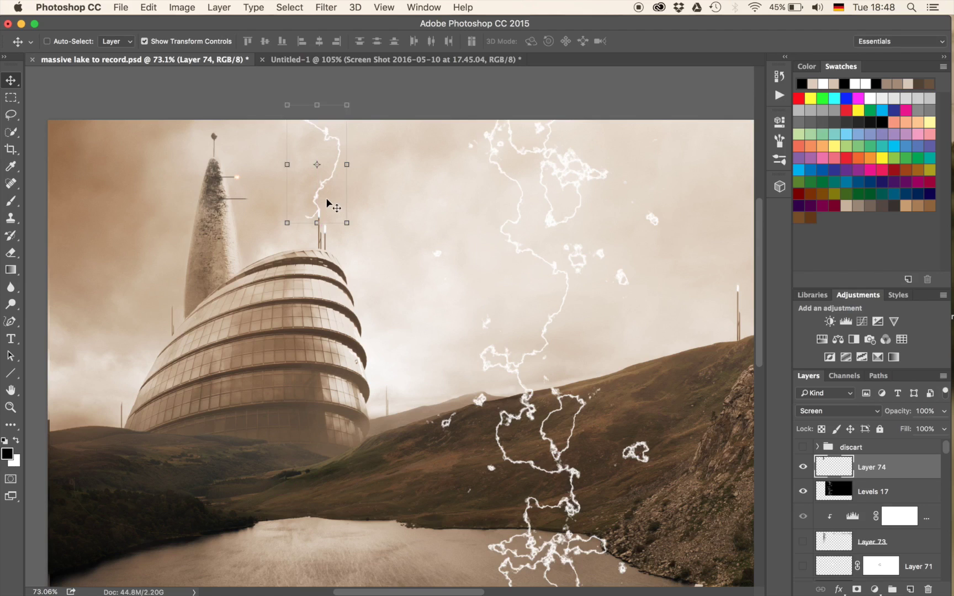
scroll(327, 203, up, 5)
scroll(327, 203, down, 5)
scroll(327, 203, up, 5)
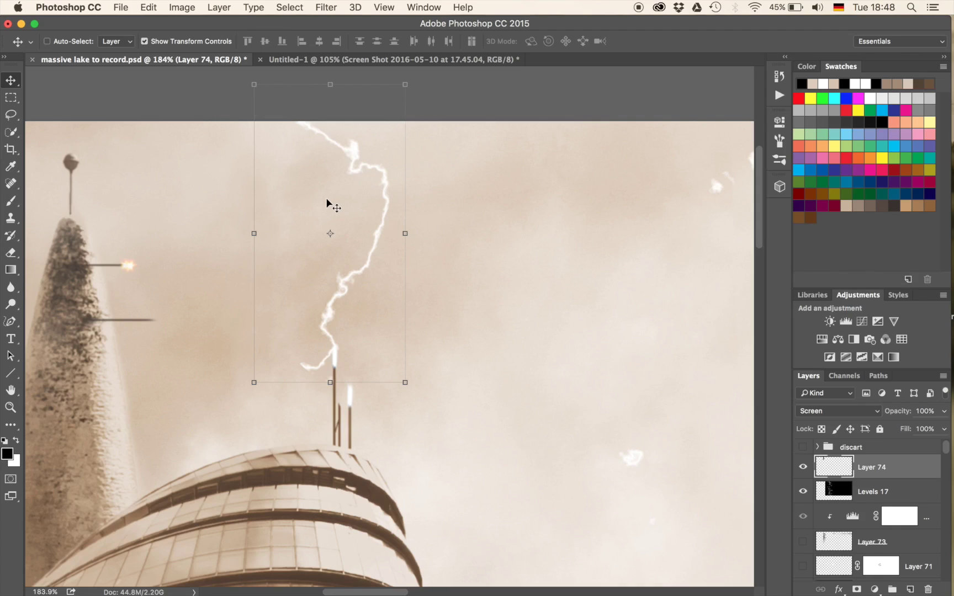
Erase the bolt's stray lower-left branch and soften its top junction
key(e)
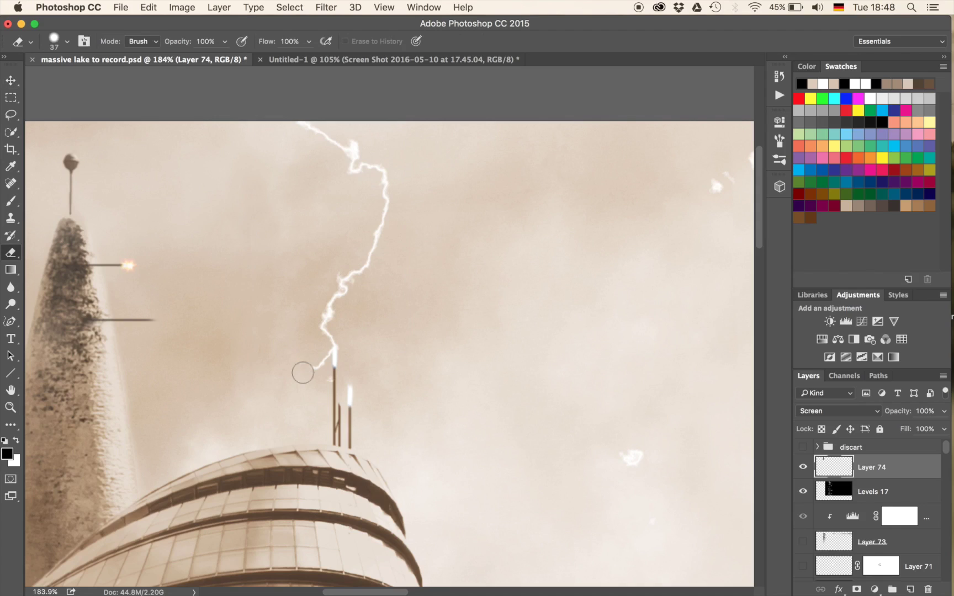
mouse_move(302, 373)
mouse_down()
mouse_move(326, 354)
mouse_move(316, 373)
mouse_up()
mouse_move(361, 143)
mouse_down()
mouse_move(351, 134)
mouse_move(375, 138)
mouse_up()
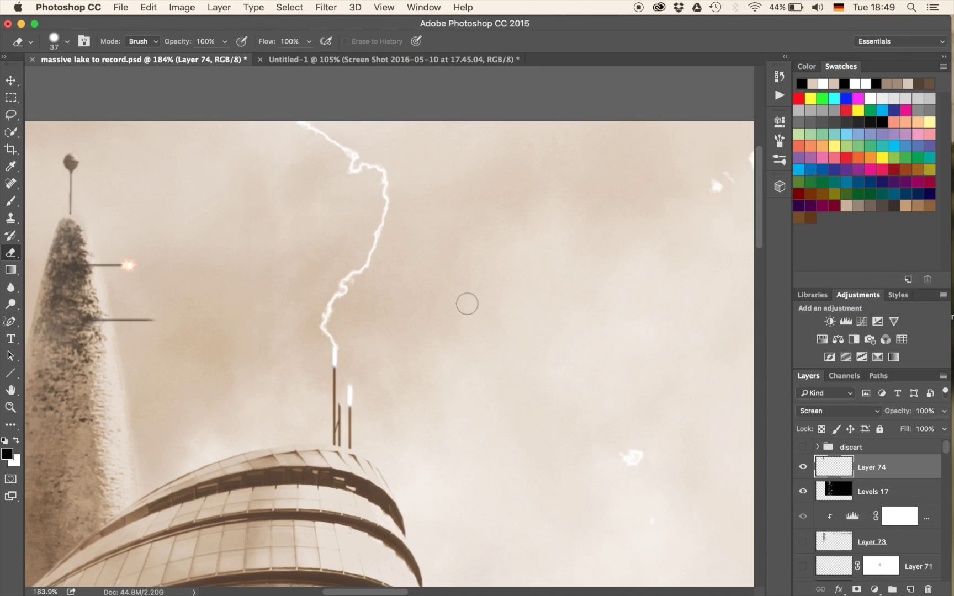
scroll(467, 304, right, 10)
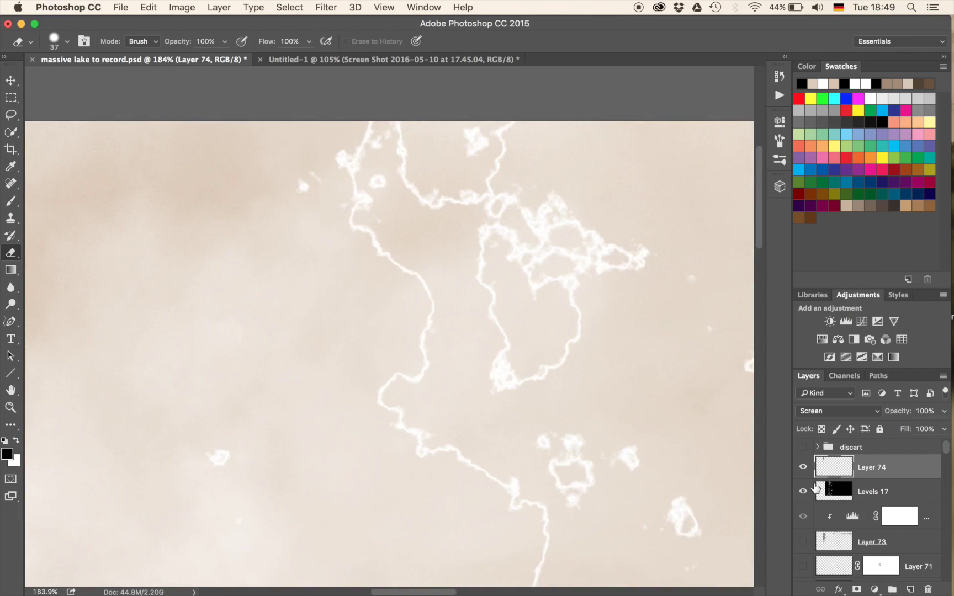
Lasso a small lightning section from Levels 17 and copy it to new Layer 75
click(817, 488)
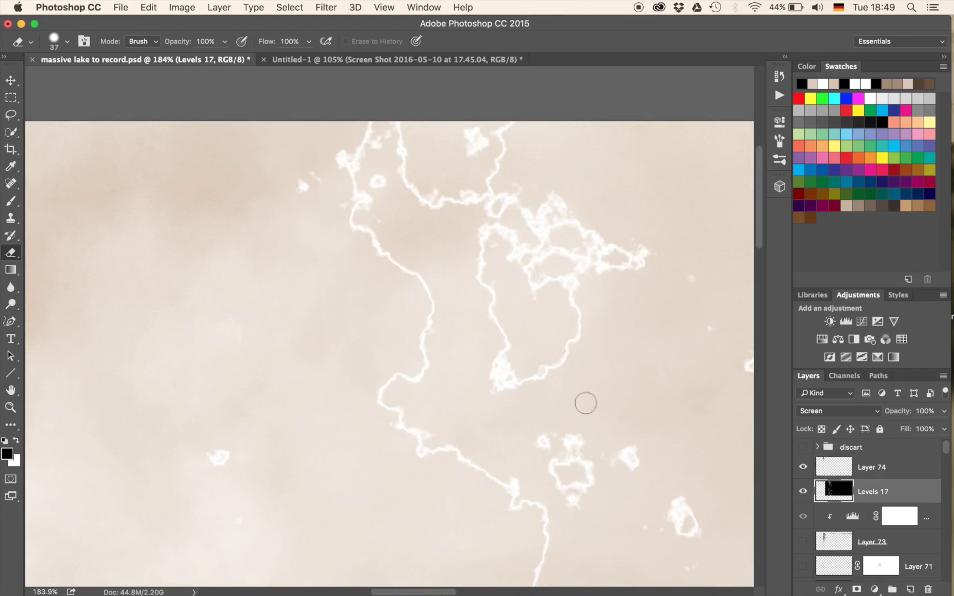
key(l)
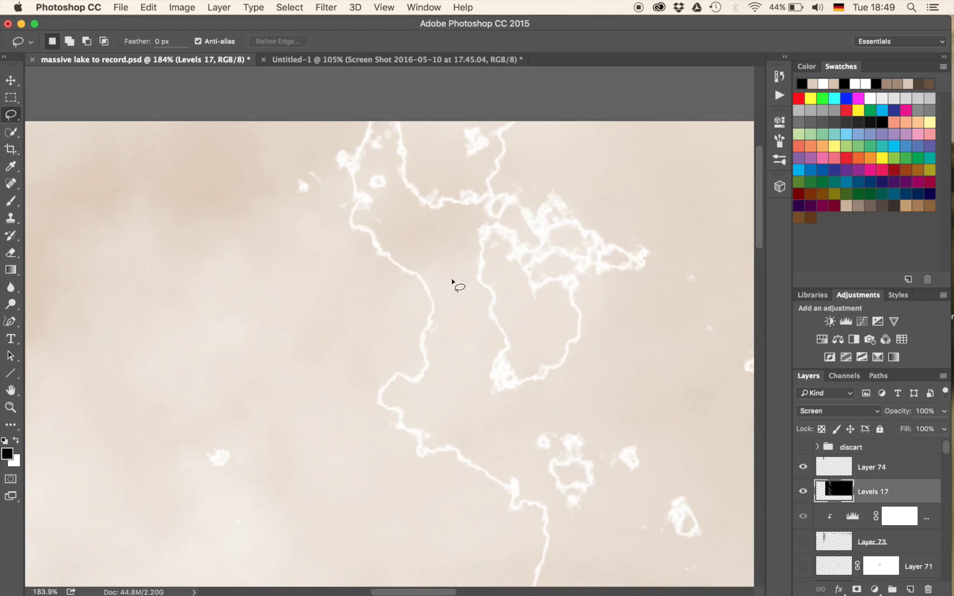
scroll(454, 281, down, 5)
scroll(454, 283, down, 3)
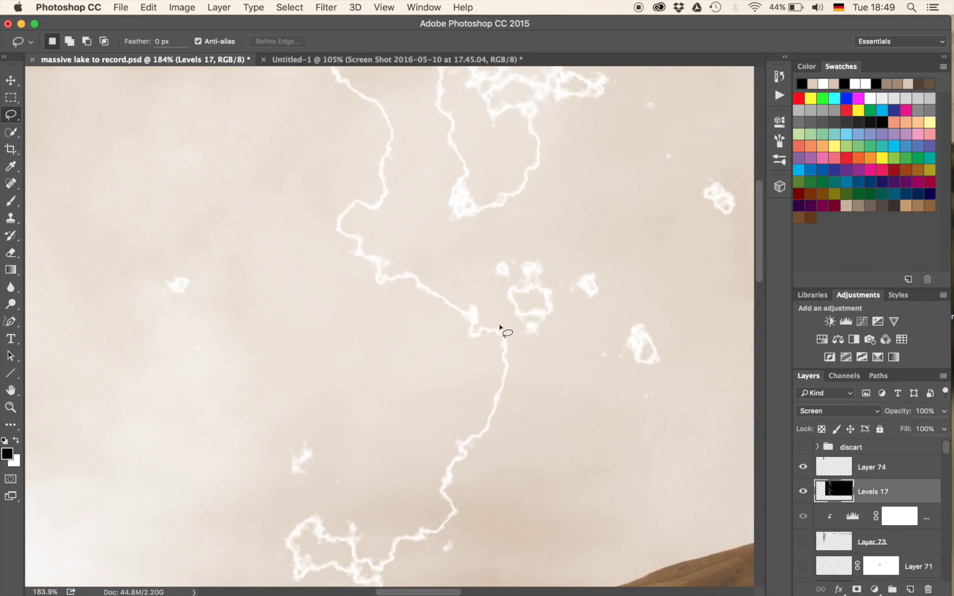
mouse_move(499, 327)
mouse_down()
mouse_move(507, 369)
mouse_move(517, 366)
mouse_move(519, 337)
mouse_move(501, 328)
mouse_up()
key(super+j)
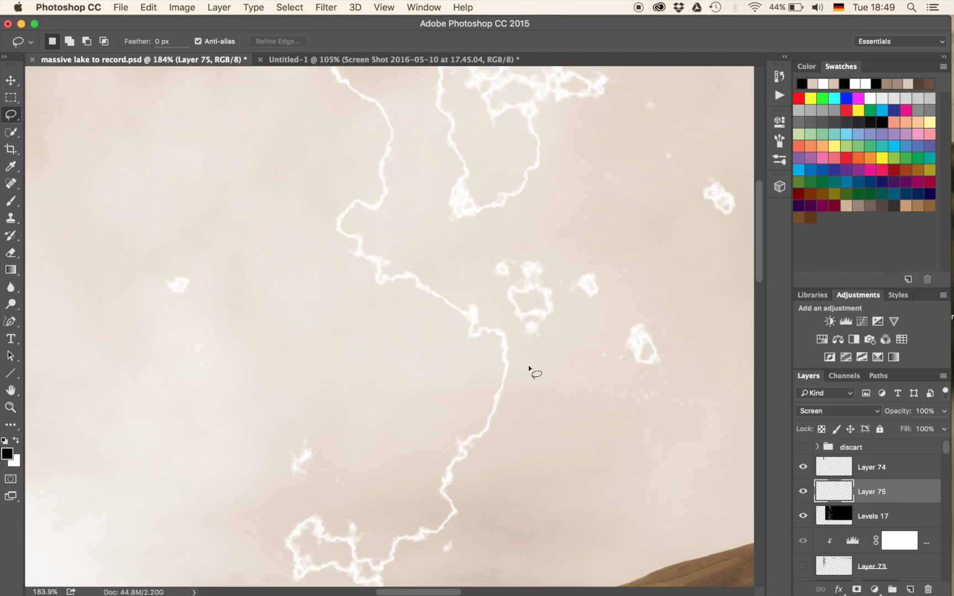
key(v)
Position the Layer 75 piece so it joins the main bolt above the tower
drag(503, 349, 136, 229)
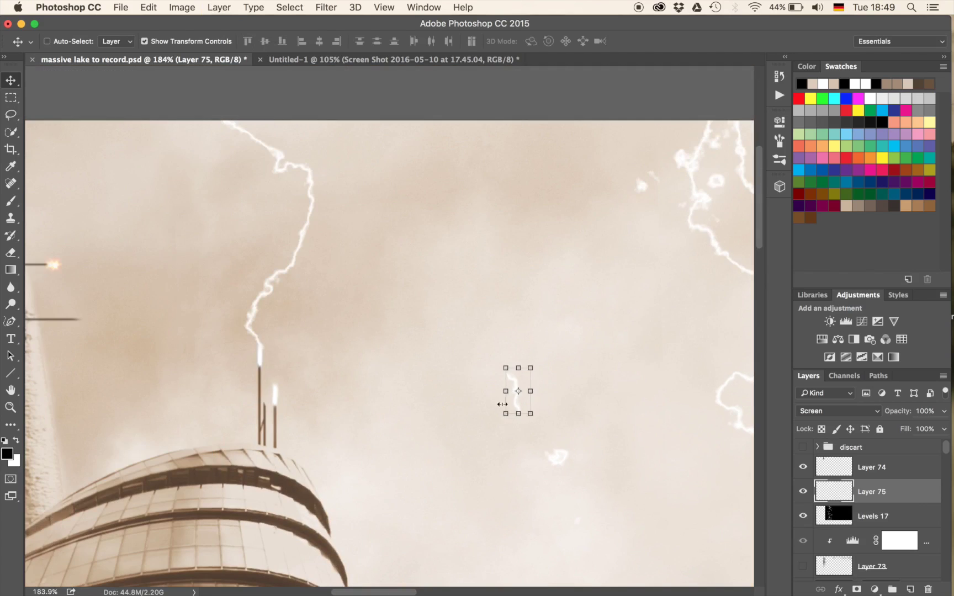
drag(522, 407, 322, 227)
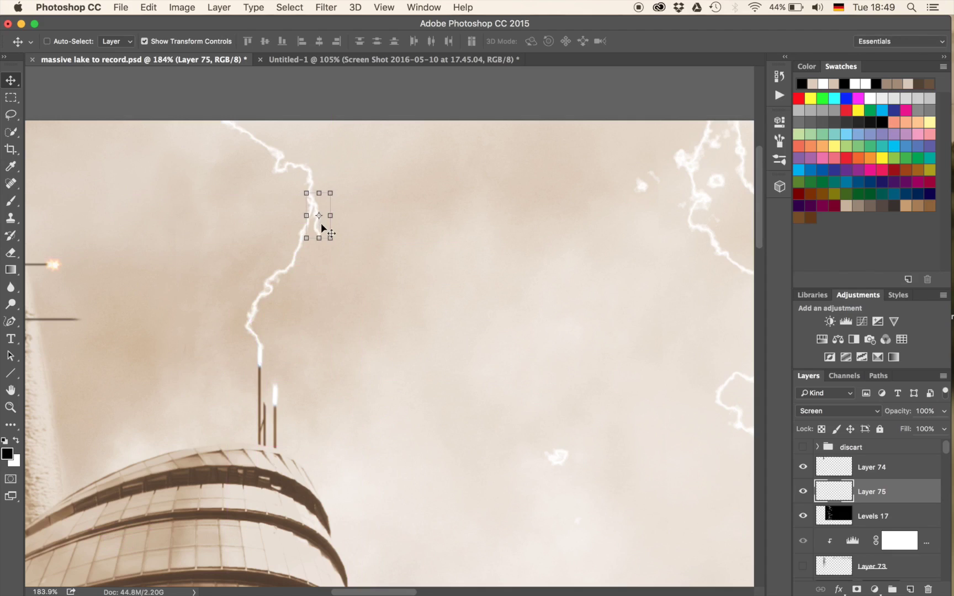
key(Right)
key(Right)
key(Right)
key(super+h)
drag(323, 212, 345, 215)
drag(343, 221, 284, 191)
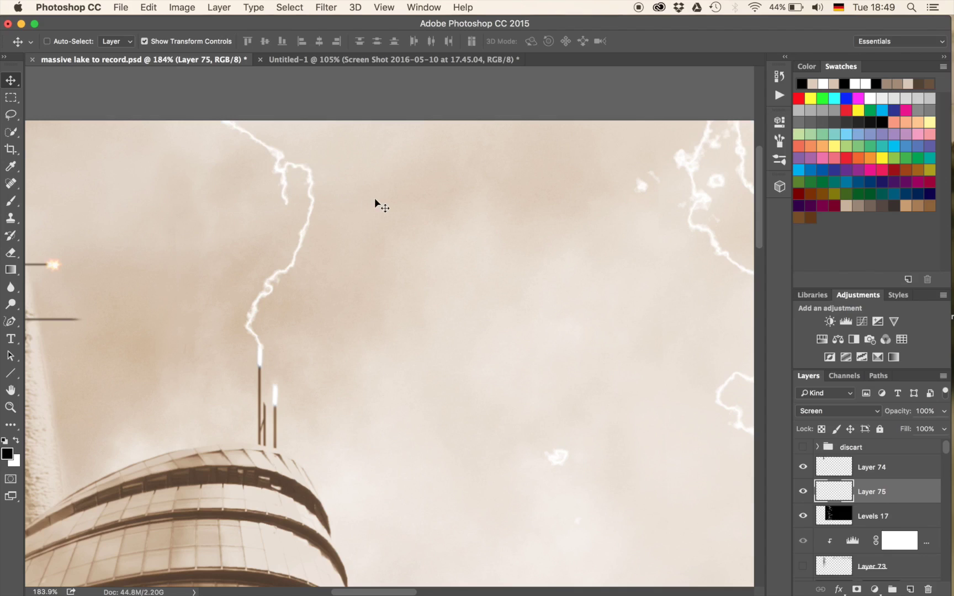
key(e)
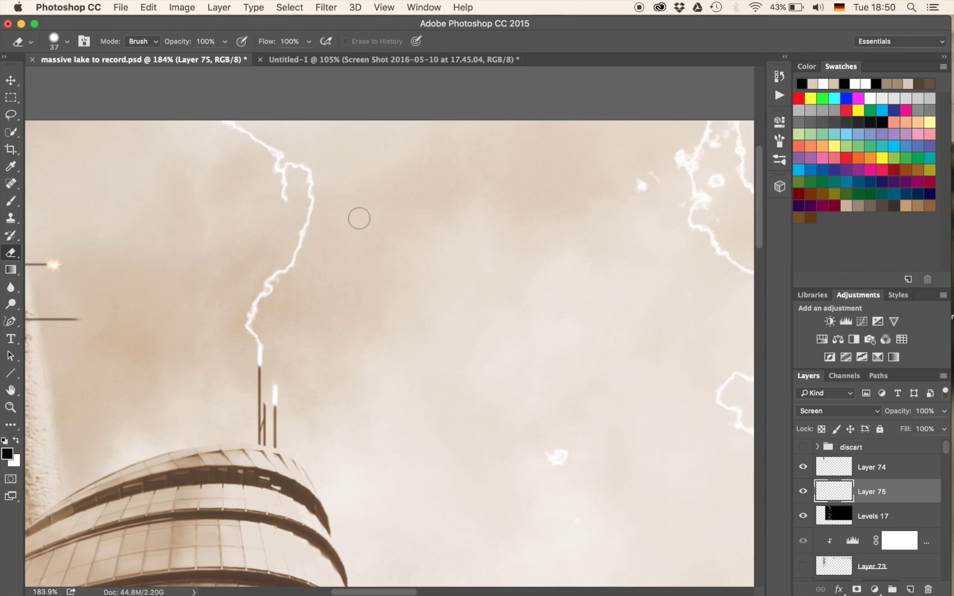
Set eraser opacity to 10% and hide the Levels 17 layer, leaving only the single bolt
key(1)
scroll(447, 264, down, 5)
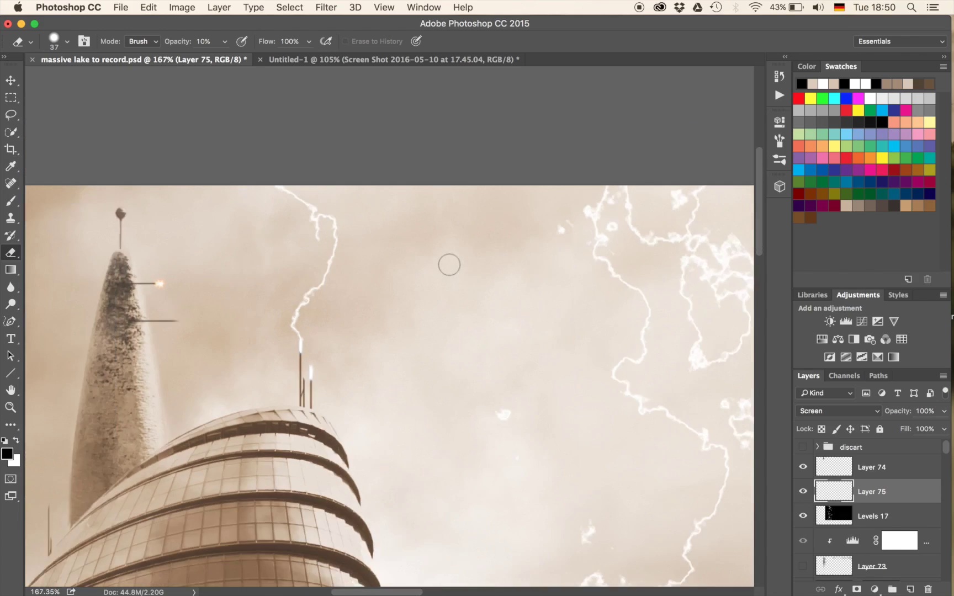
scroll(447, 264, right, 5)
scroll(447, 263, down, 3)
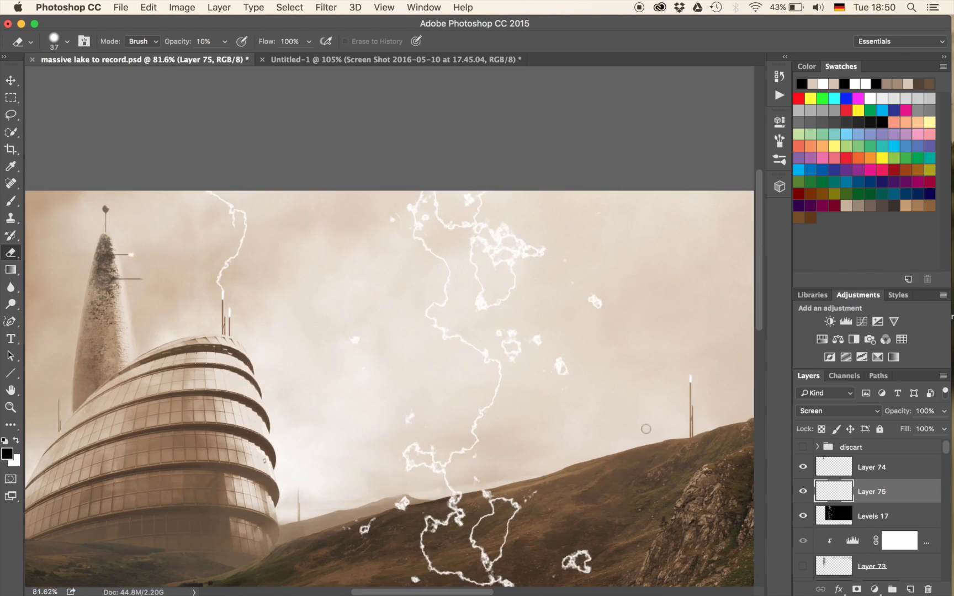
click(802, 515)
click(803, 515)
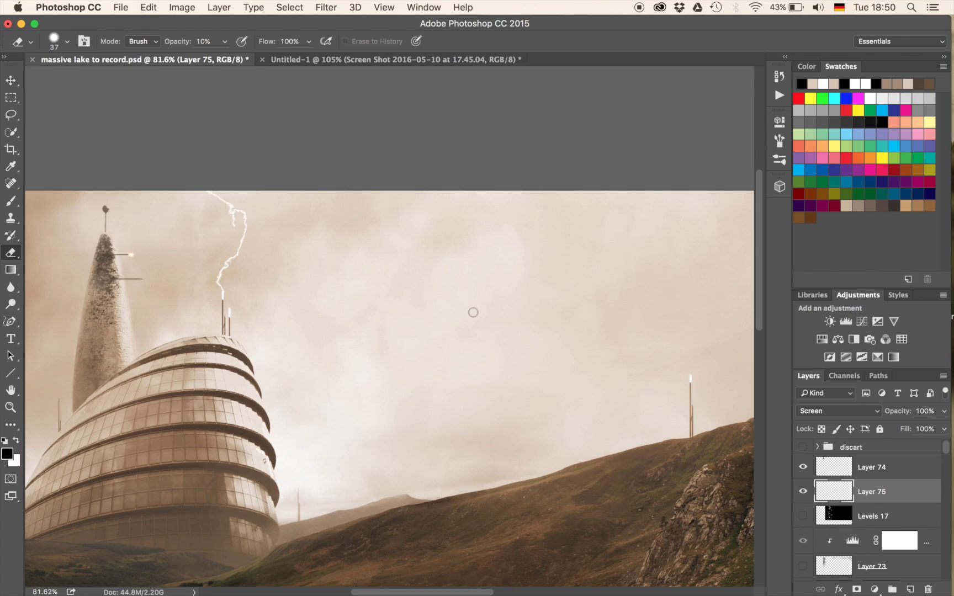
scroll(473, 312, left, 5)
scroll(473, 312, down, 1)
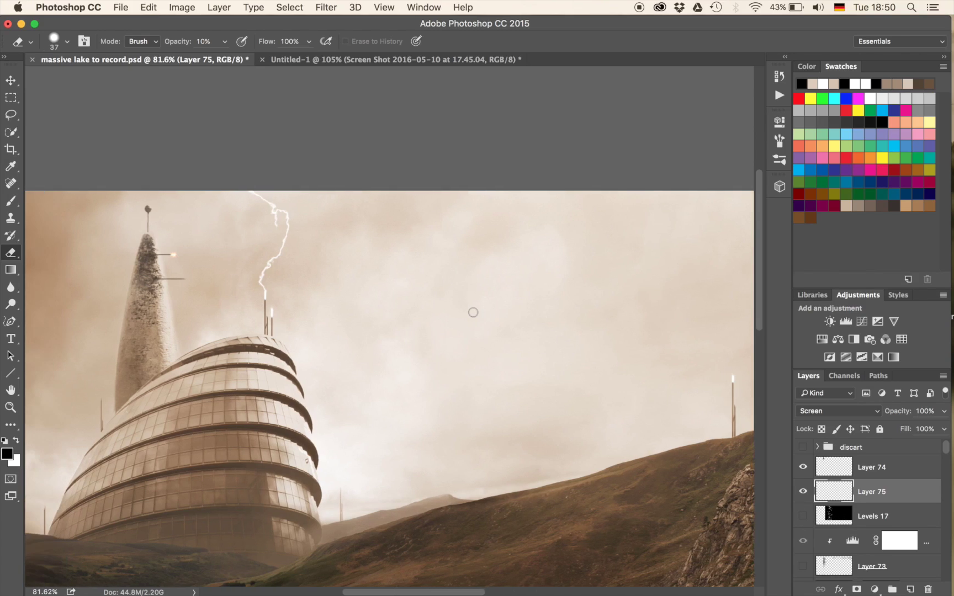